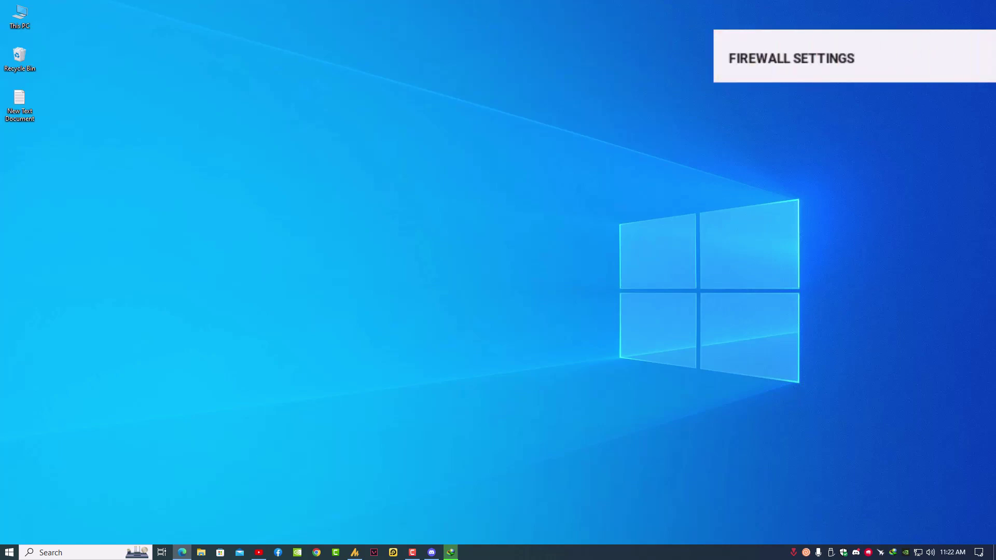
Launch Windows Security, dismiss the download-complete notice, and go to Firewall & network protection
click(844, 553)
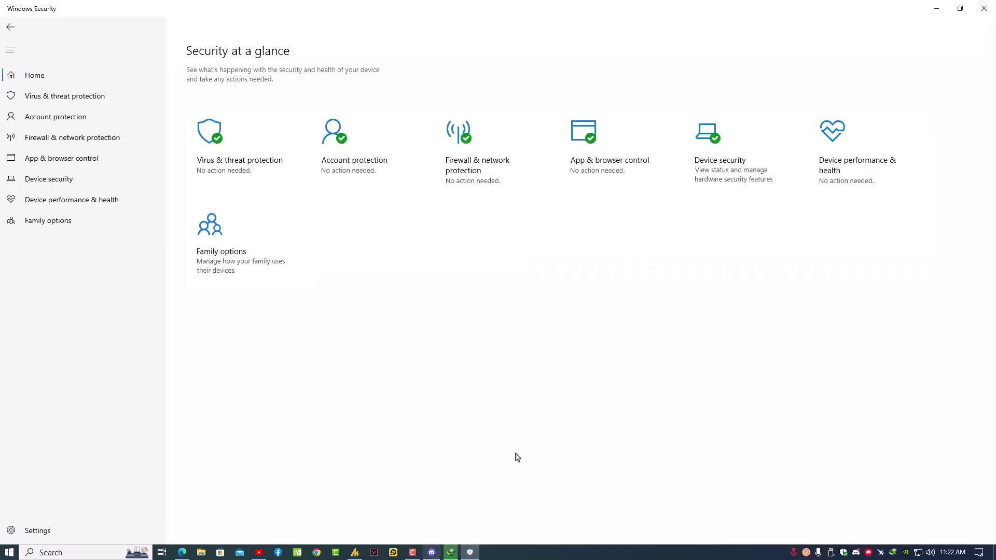
click(450, 553)
click(451, 552)
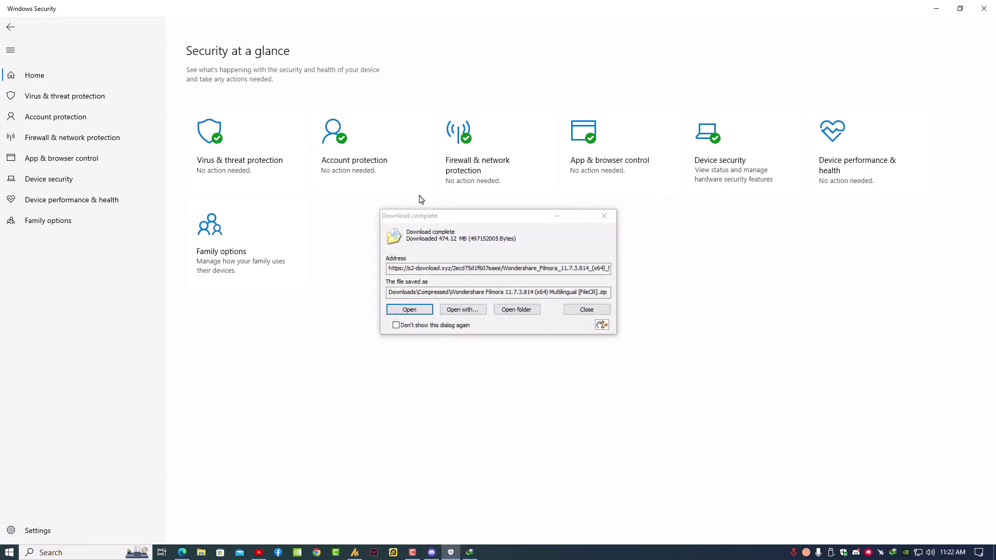
click(554, 217)
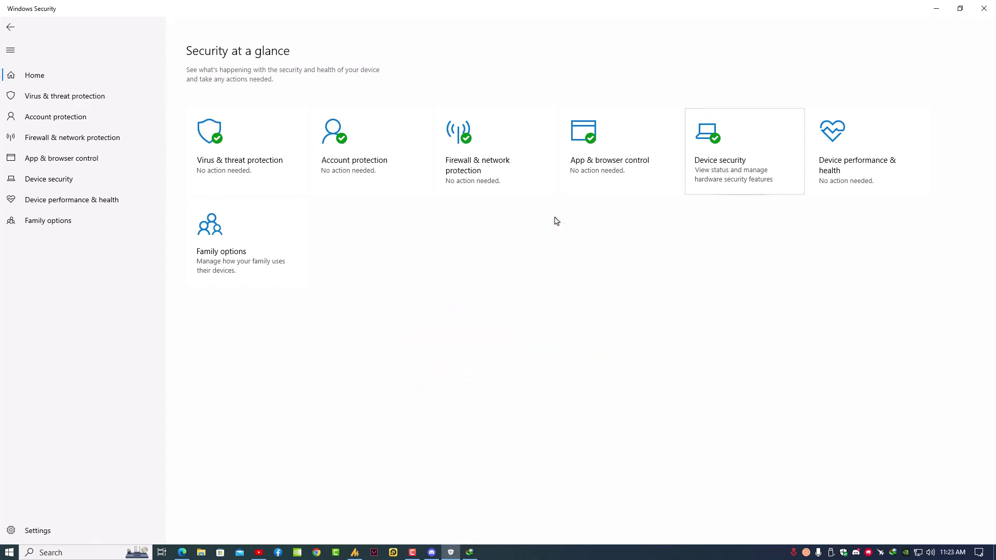
click(495, 171)
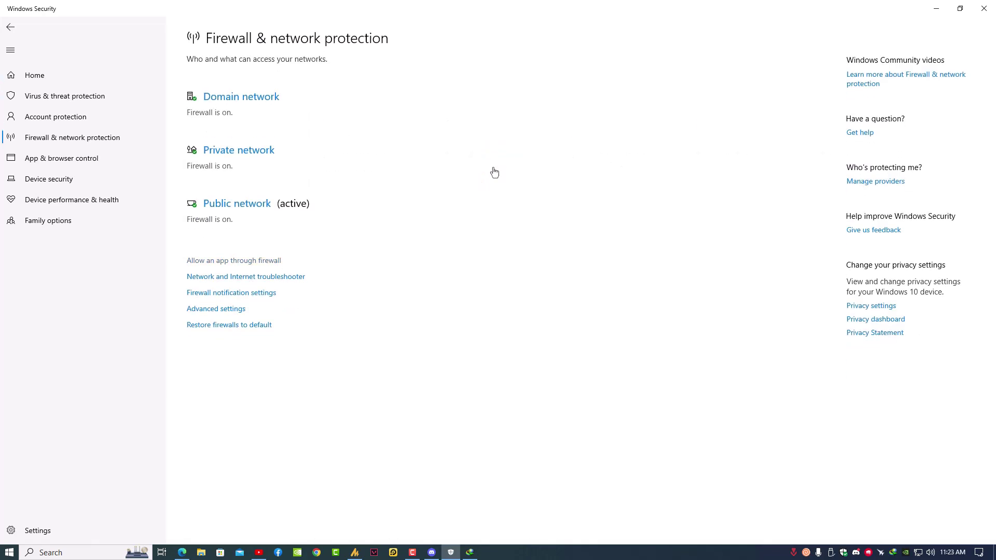
click(268, 262)
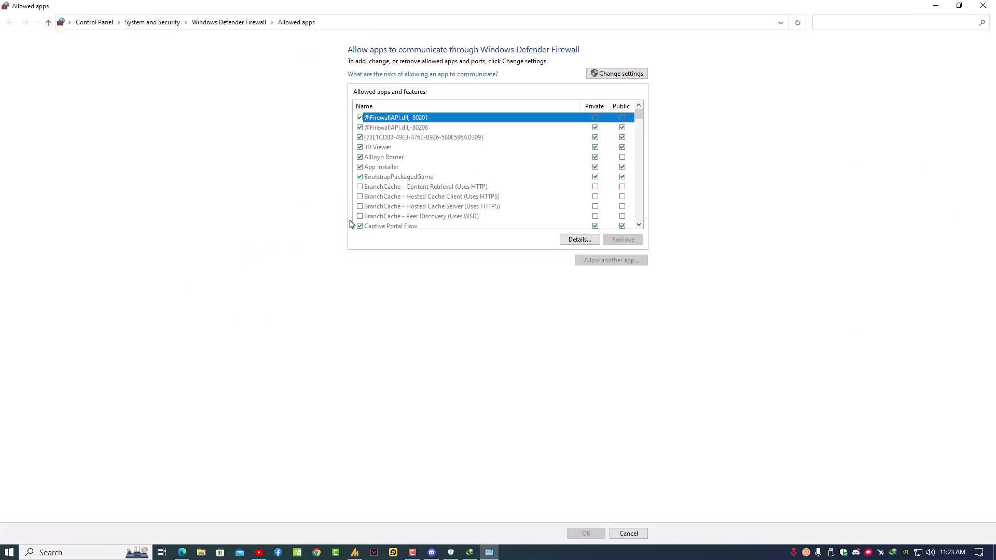
click(622, 74)
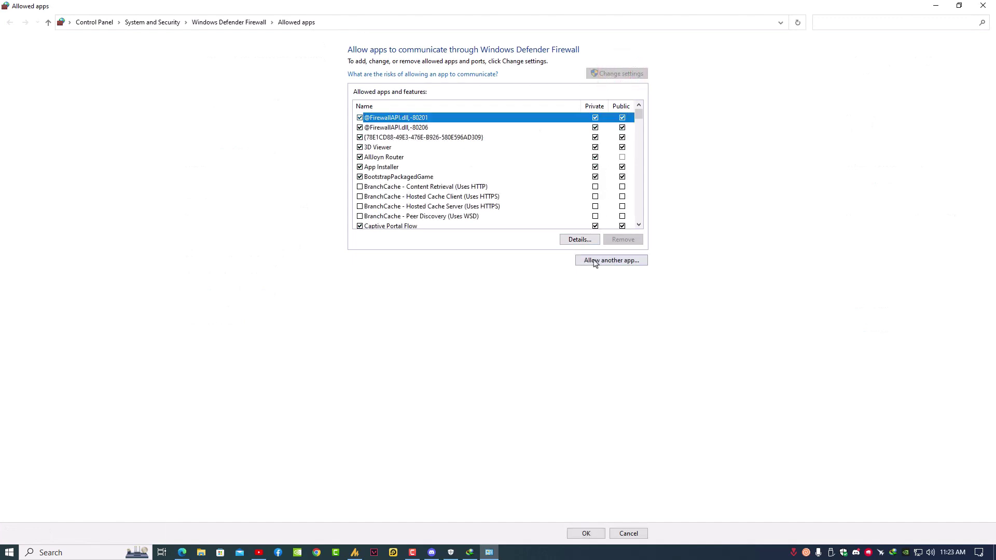
click(594, 261)
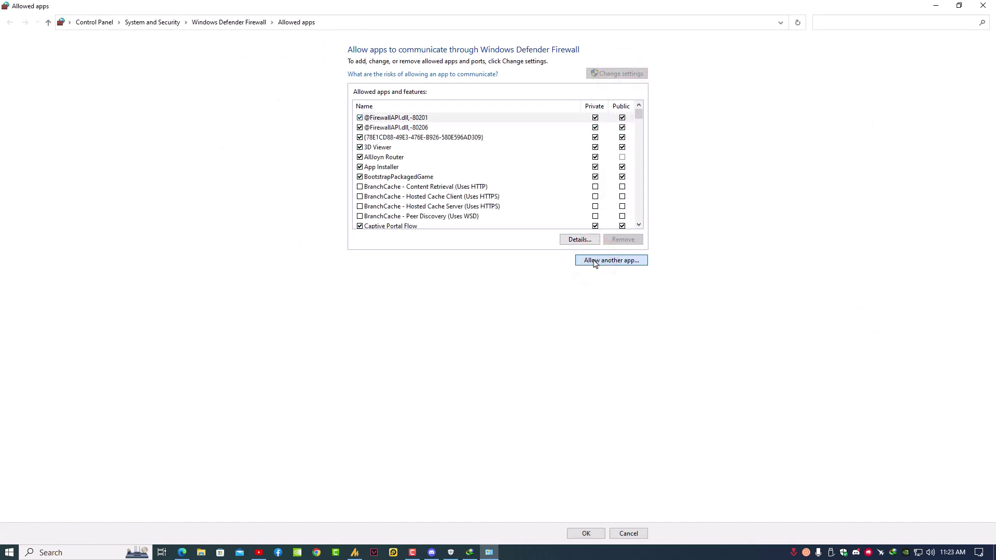
click(557, 331)
click(507, 336)
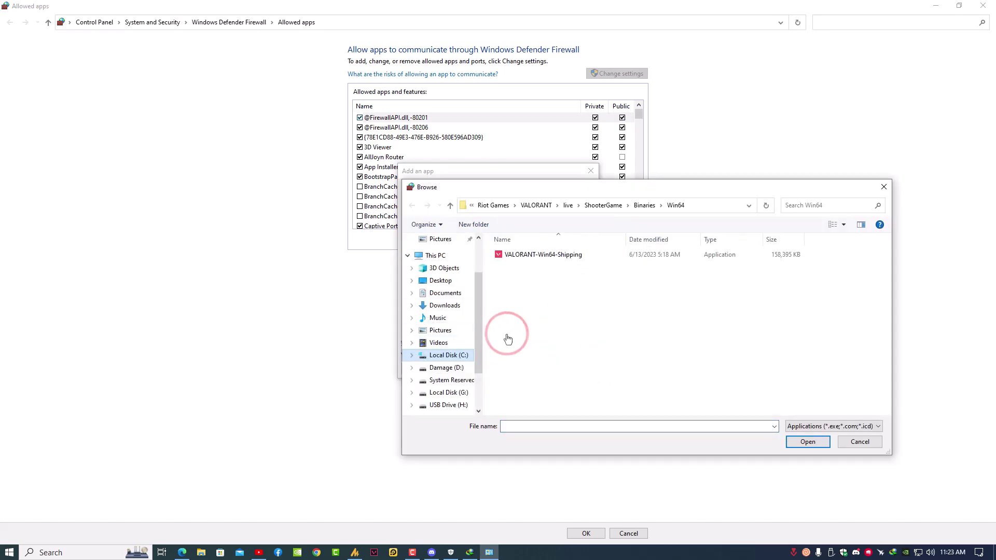
click(447, 355)
click(532, 288)
click(539, 277)
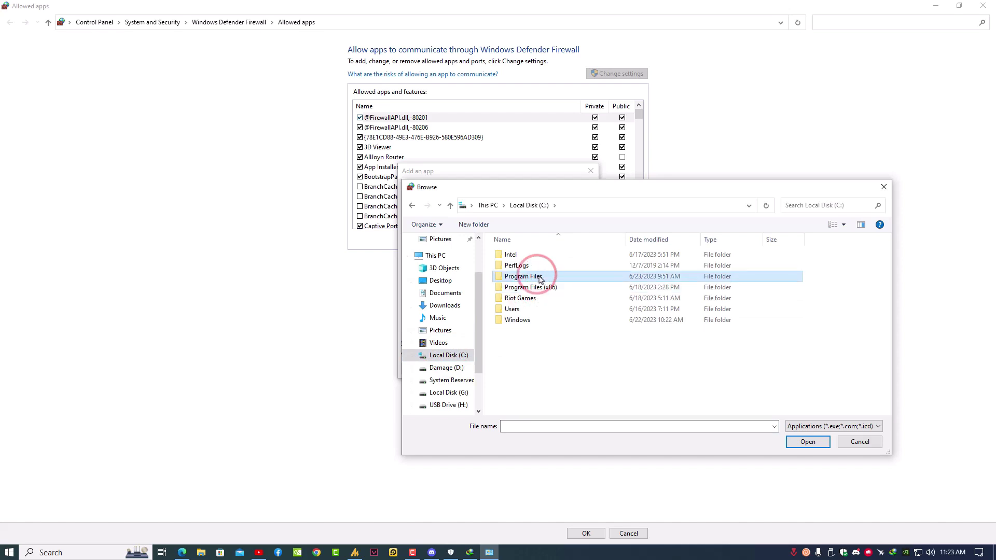
double_click(553, 279)
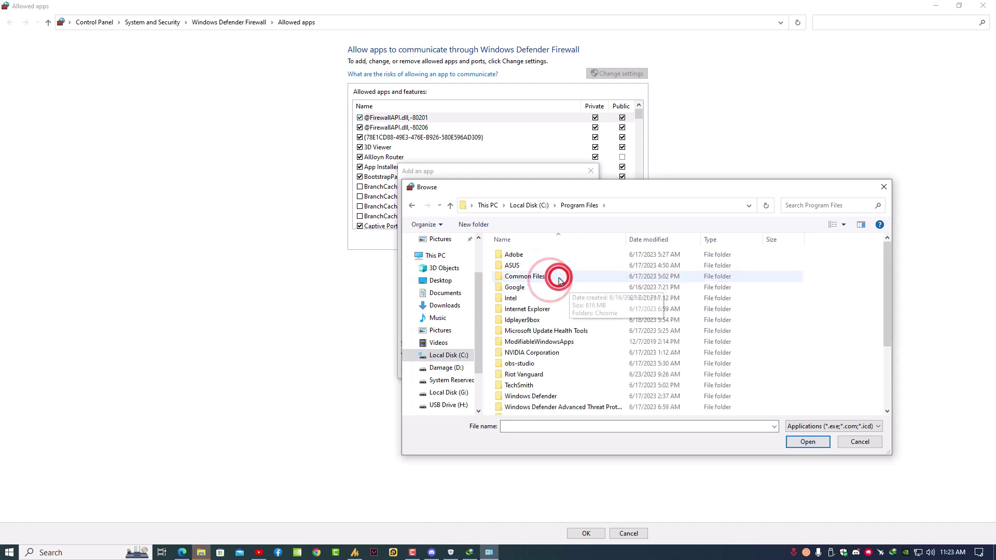
click(859, 441)
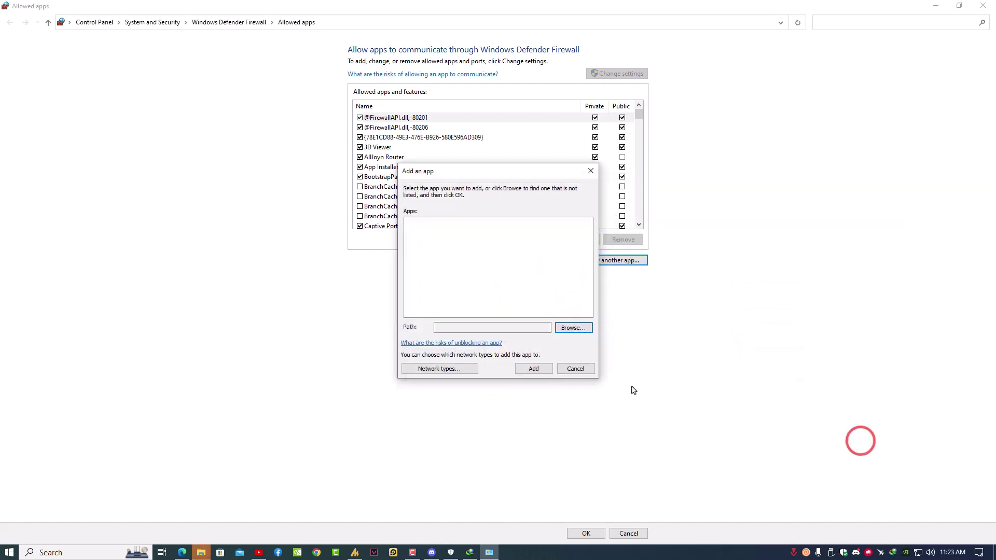
click(573, 369)
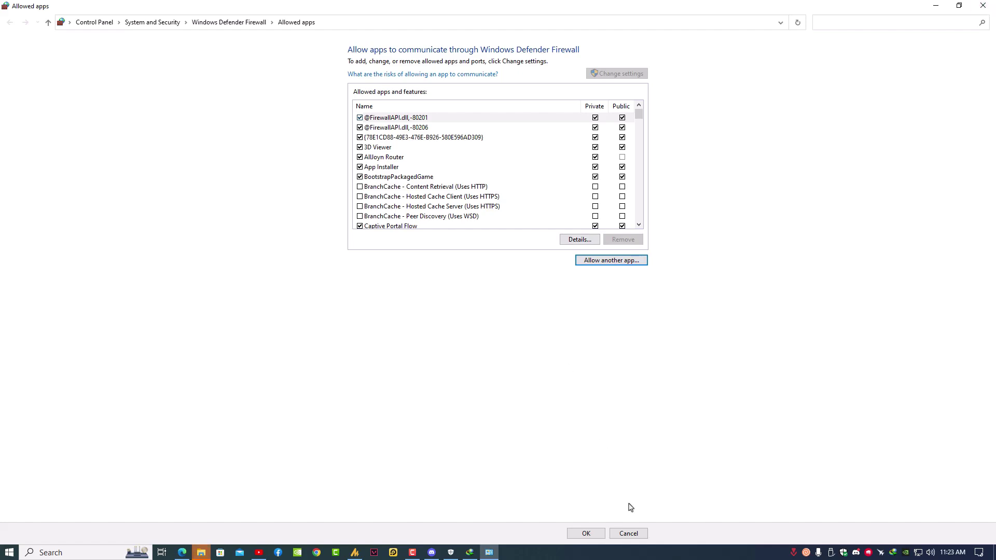
click(629, 534)
Dismiss the folder-move error and open the firewall's Advanced settings
click(327, 252)
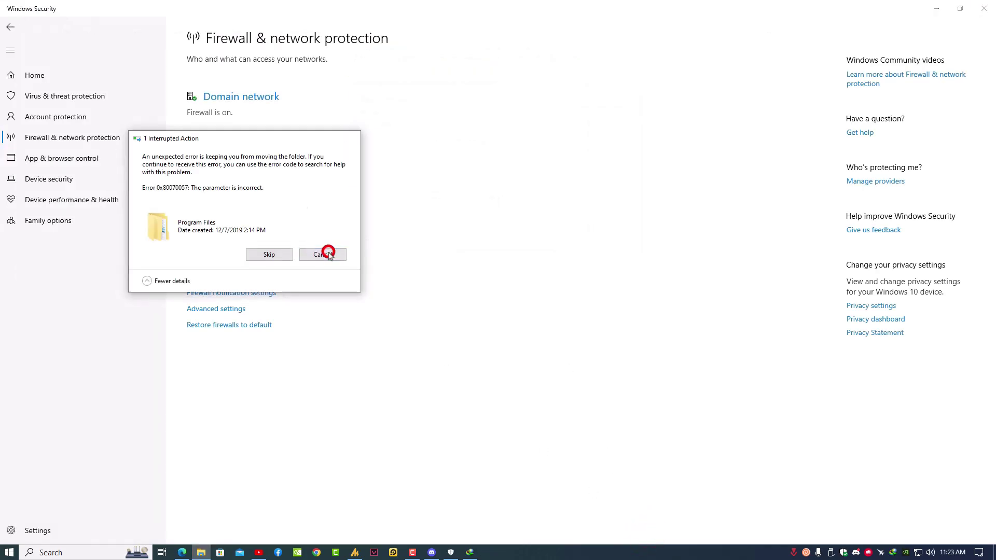
click(218, 312)
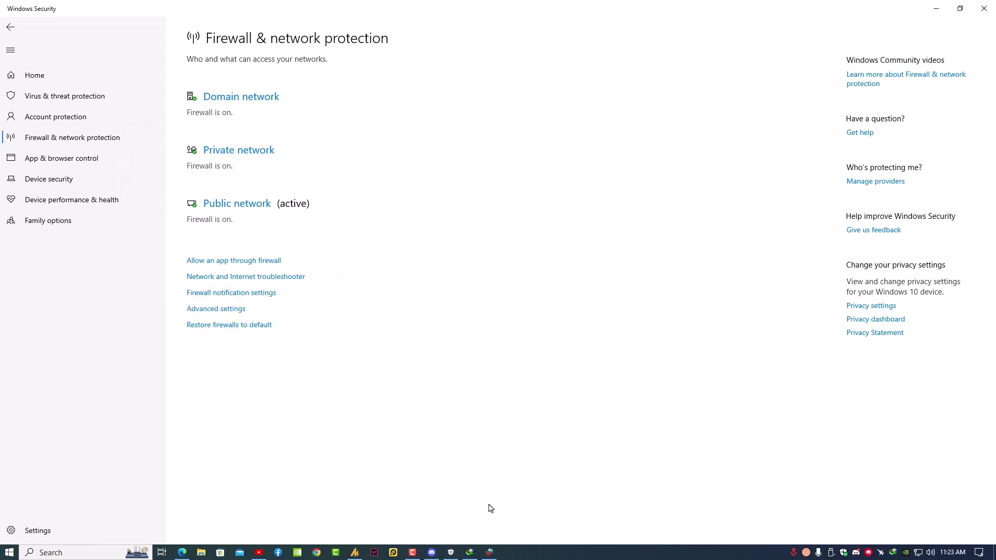
click(236, 310)
Bring the Advanced Security console to the front and maximize it
click(509, 553)
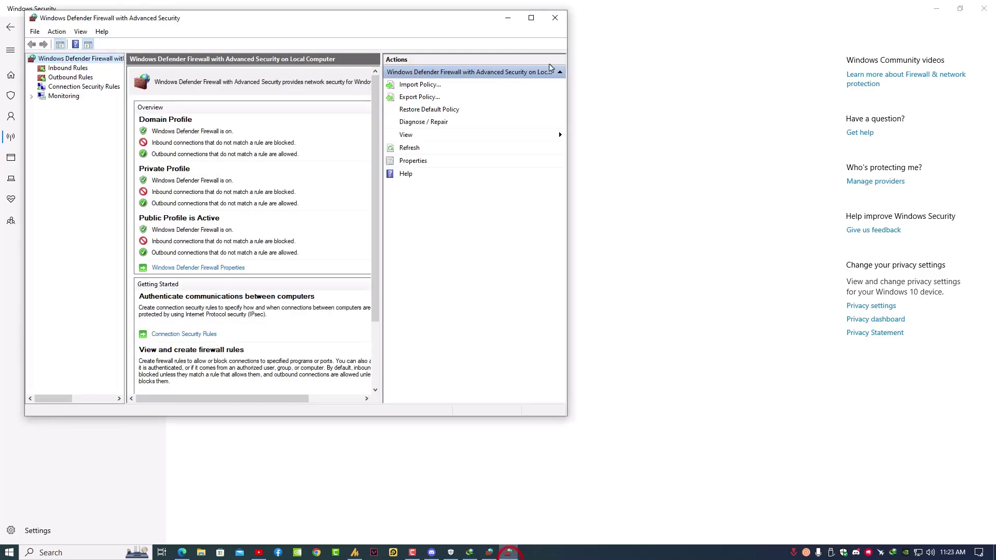
click(552, 17)
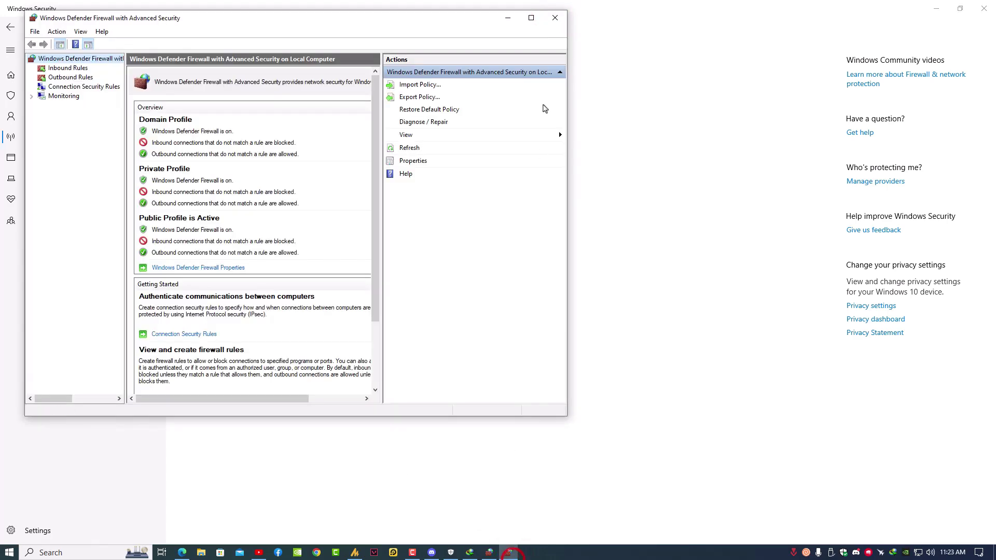
click(551, 17)
click(489, 553)
click(532, 14)
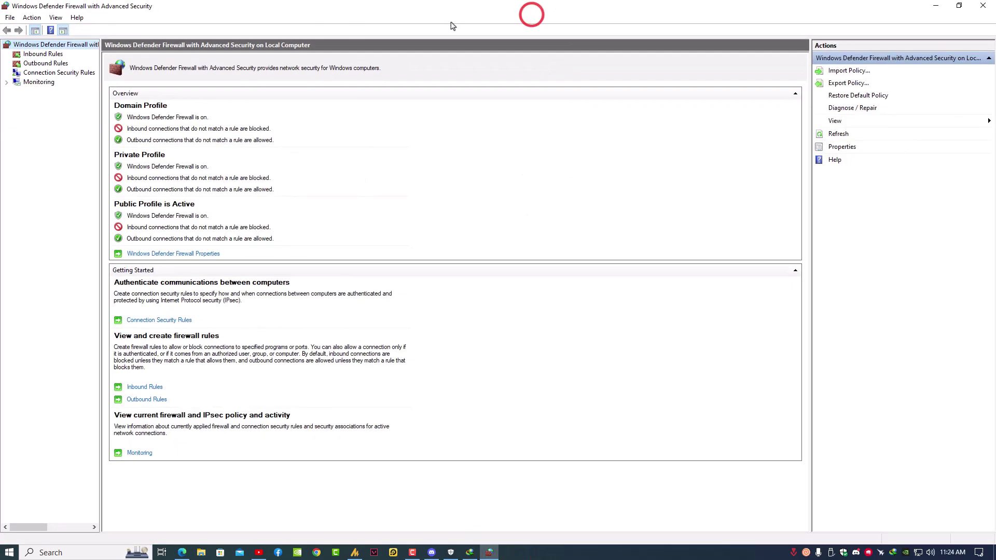
Show Inbound Rules and select the first VALORANT rule, near the Spotify Music entries
click(44, 54)
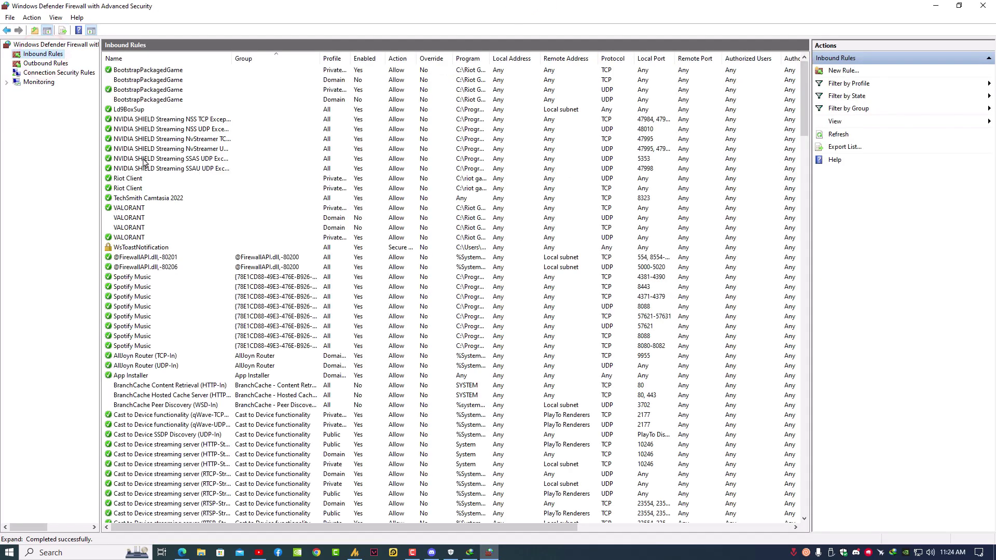
click(176, 197)
key(s)
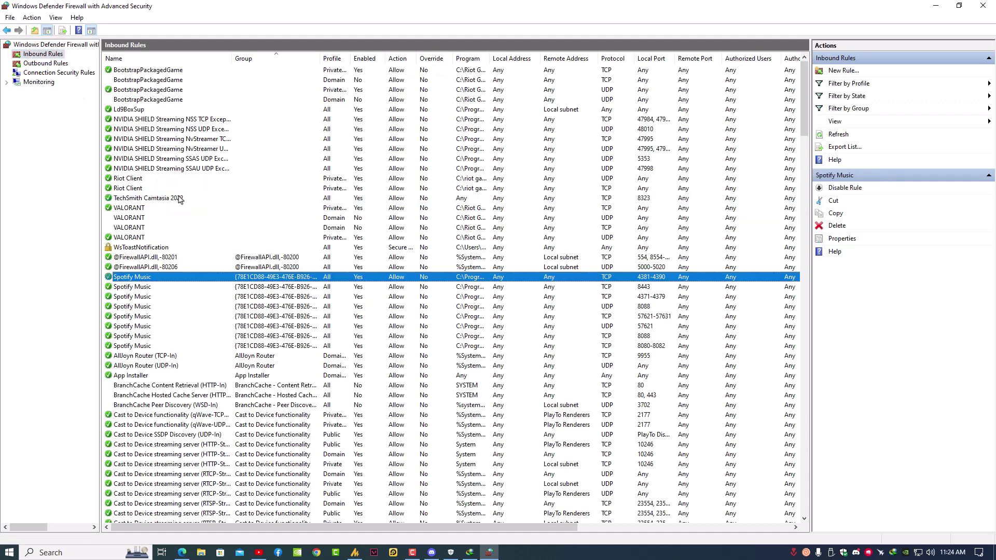
click(134, 208)
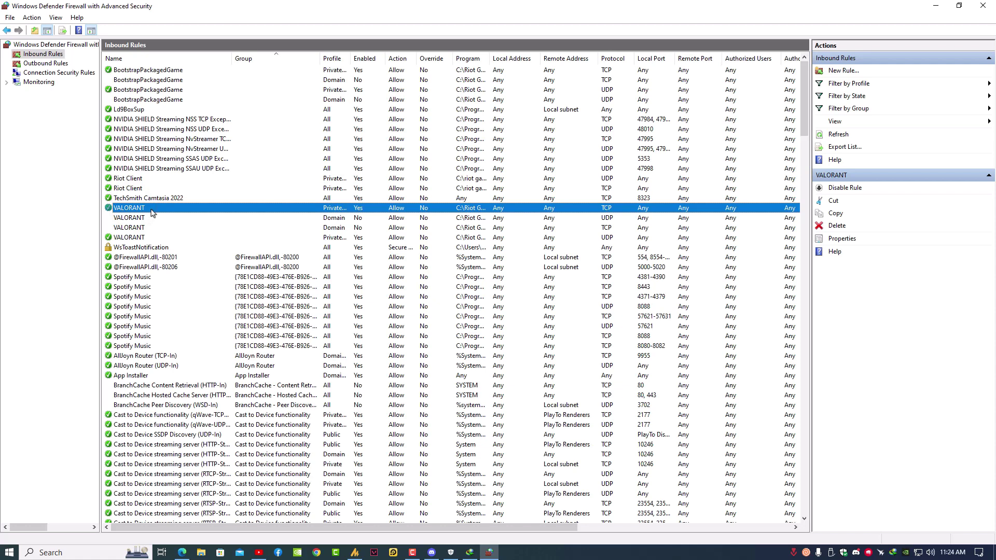
click(145, 188)
click(151, 207)
key(s)
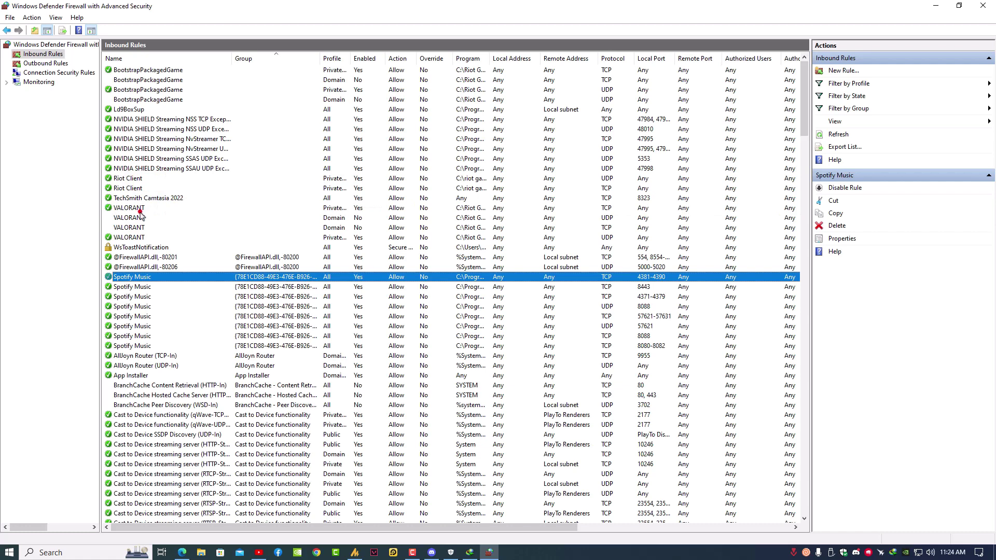
click(140, 210)
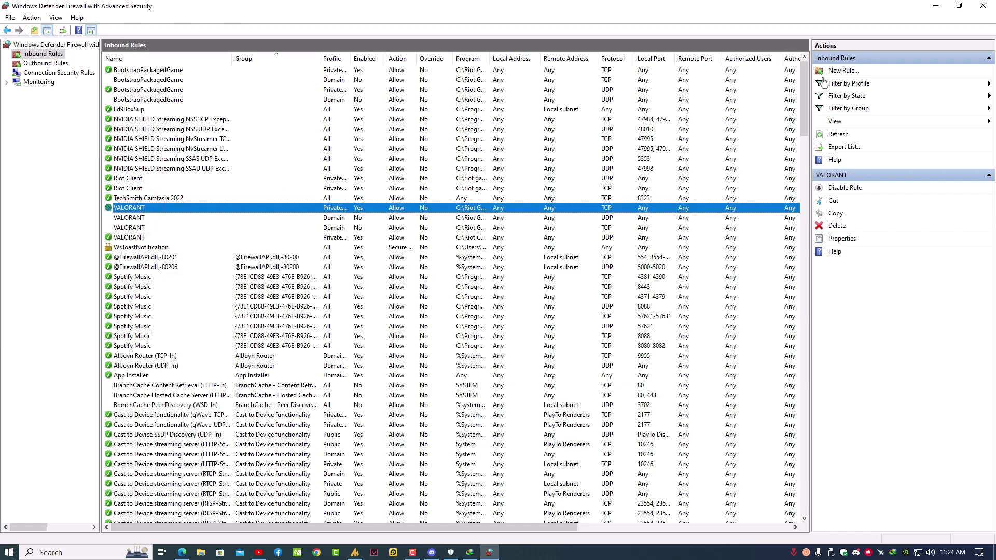
Start a new inbound rule of type Program and advance to the program page
click(859, 72)
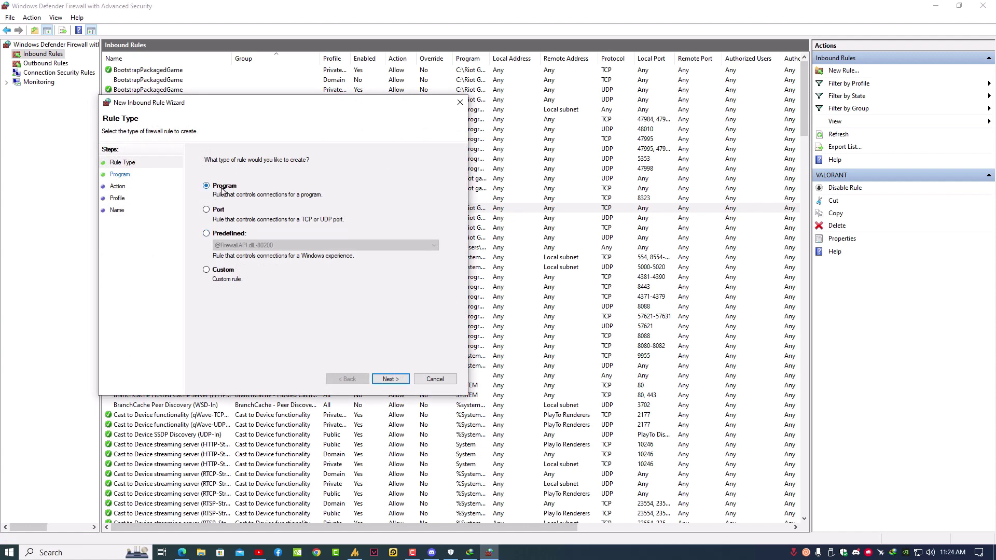
click(222, 190)
click(223, 187)
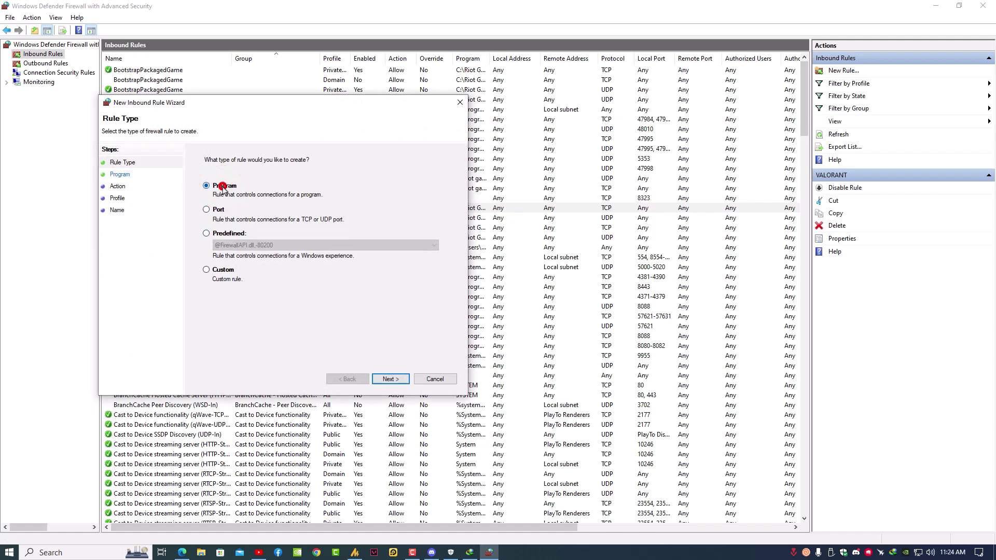
click(395, 379)
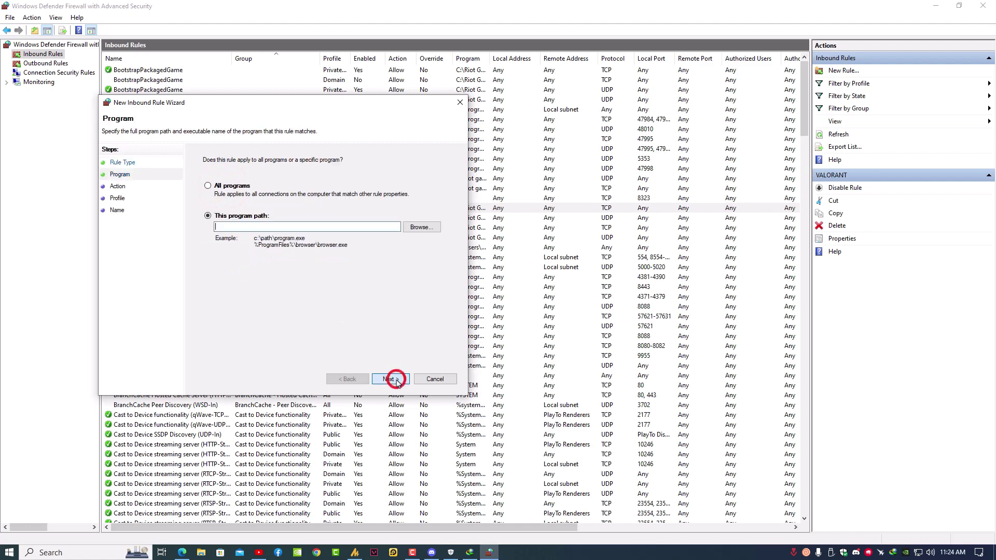
Browse for the program's executable, dismissing the location-not-available errors
click(418, 231)
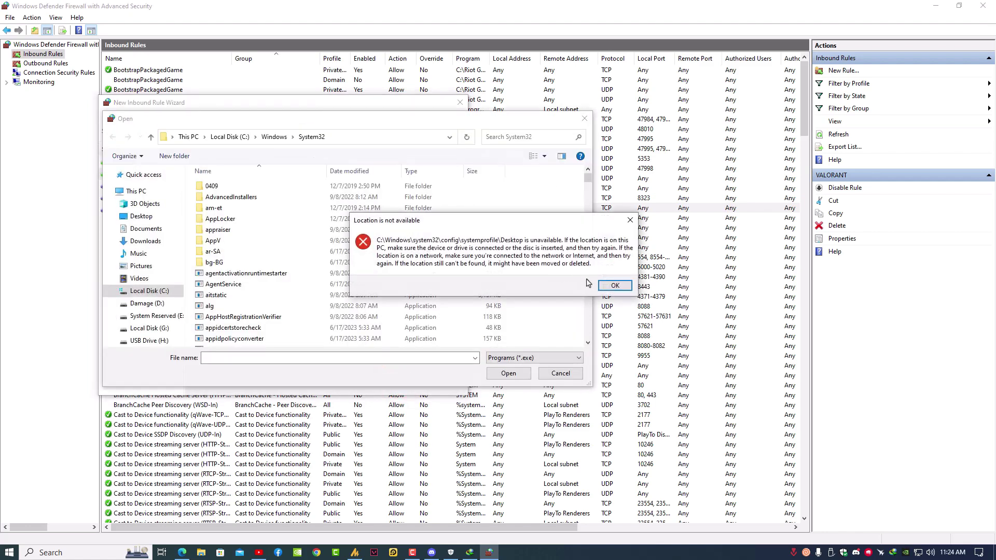
click(608, 286)
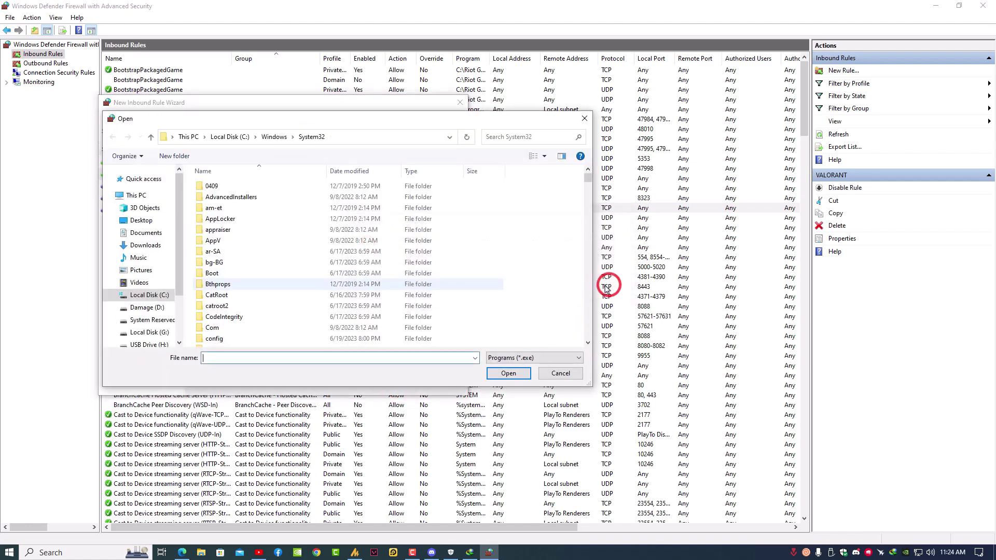
click(560, 373)
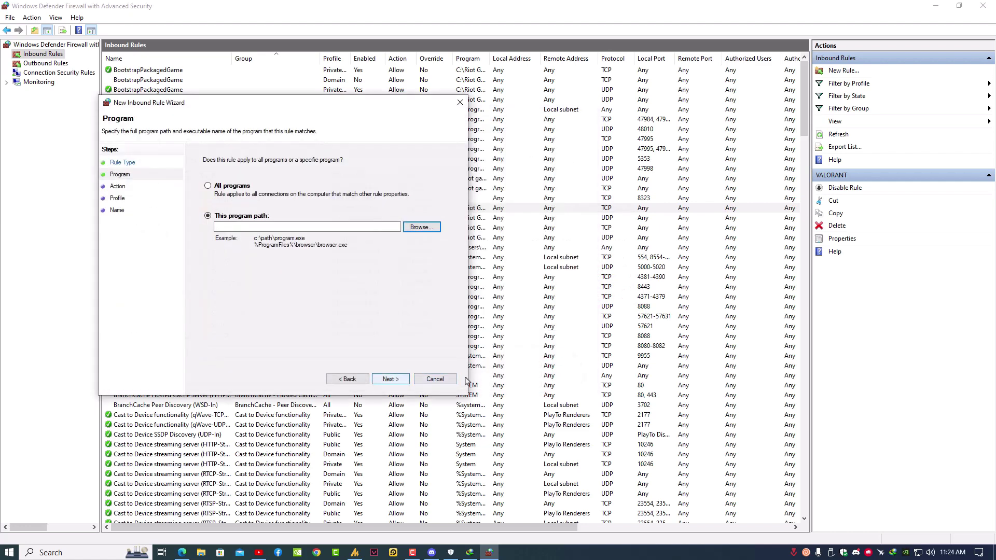
click(421, 227)
click(614, 284)
Navigate through Desktop, Downloads and Videos to the Local Disk (C:) drive
scroll(389, 259, down, 7)
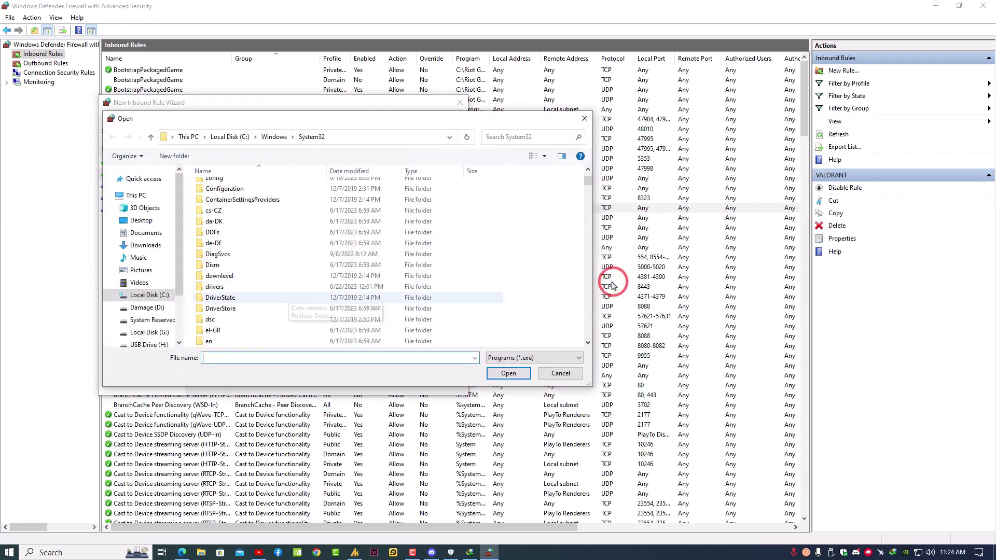
click(142, 221)
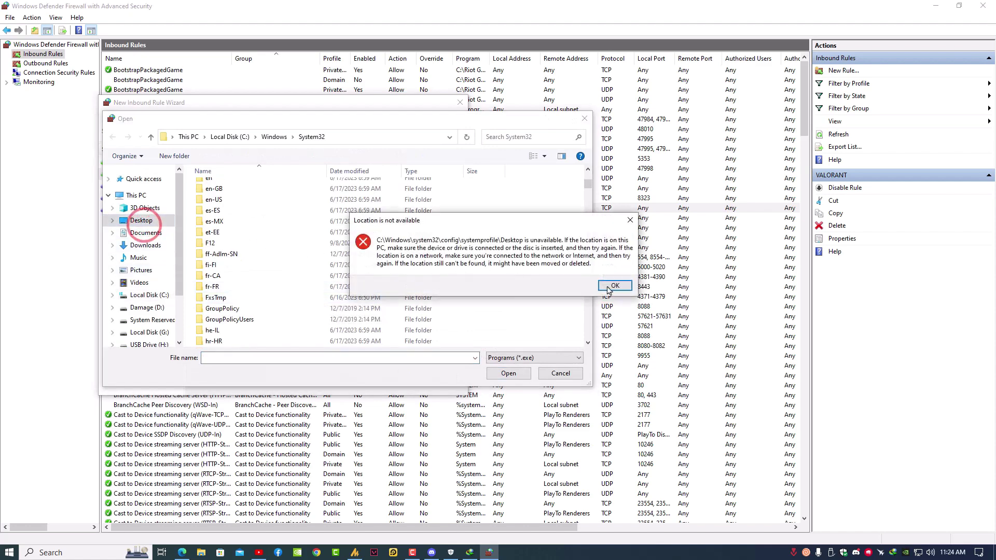
click(614, 286)
click(145, 245)
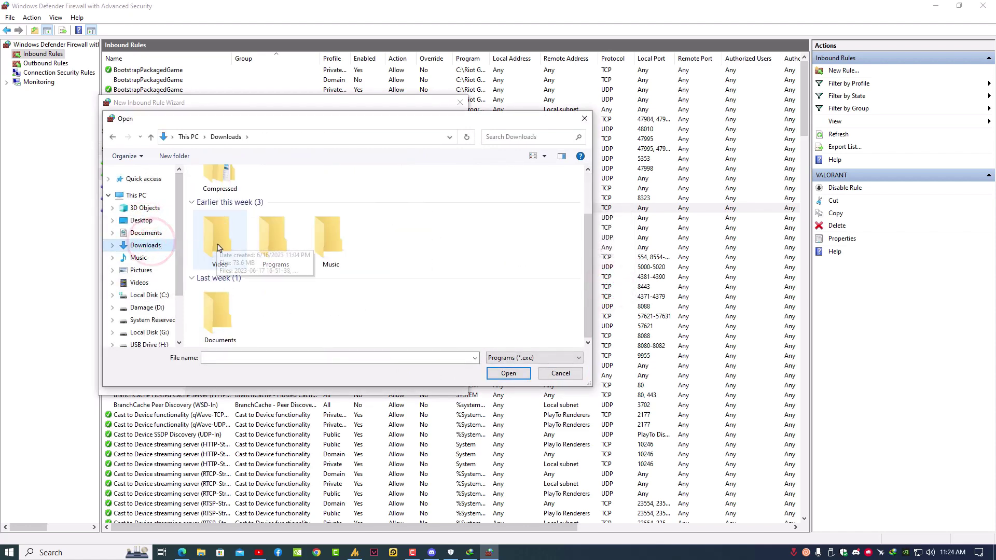
double_click(217, 248)
click(155, 295)
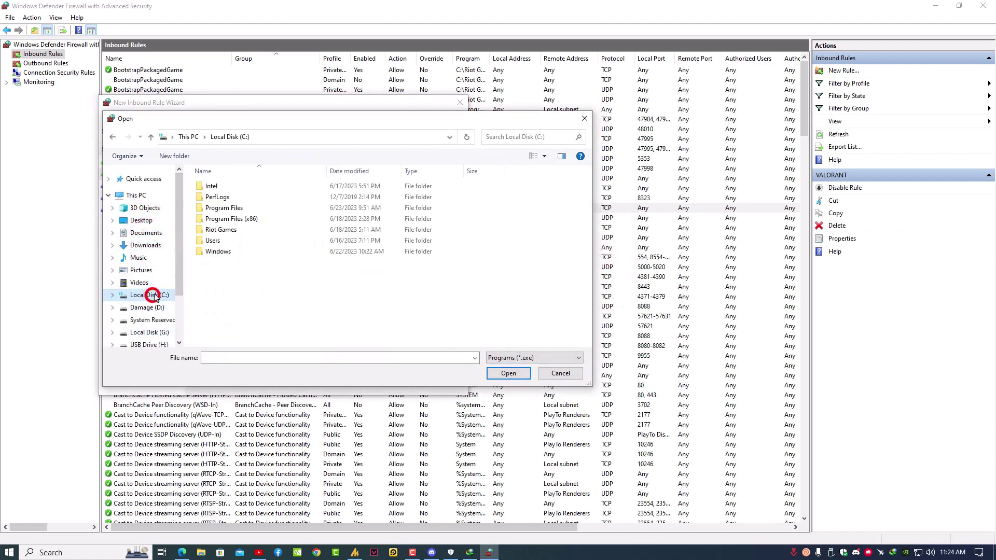
Open Program Files (x86)\7-Zip and select 7zG.exe
double_click(224, 219)
click(225, 197)
double_click(224, 197)
key(alt+Left)
double_click(218, 187)
click(218, 197)
click(218, 218)
Accept 7zG.exe, pass the Action and Profile pages, then cancel the wizard at the Name page
click(511, 374)
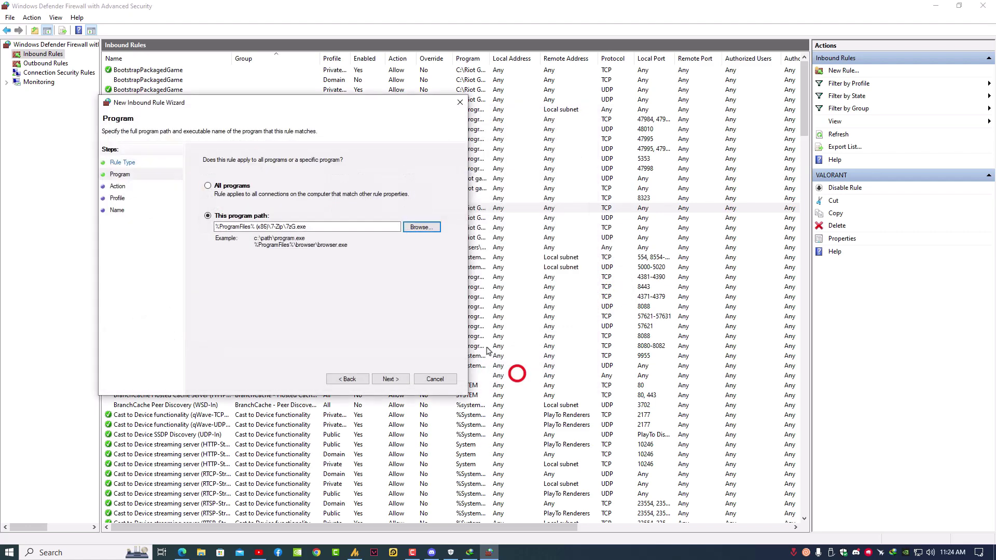
click(392, 379)
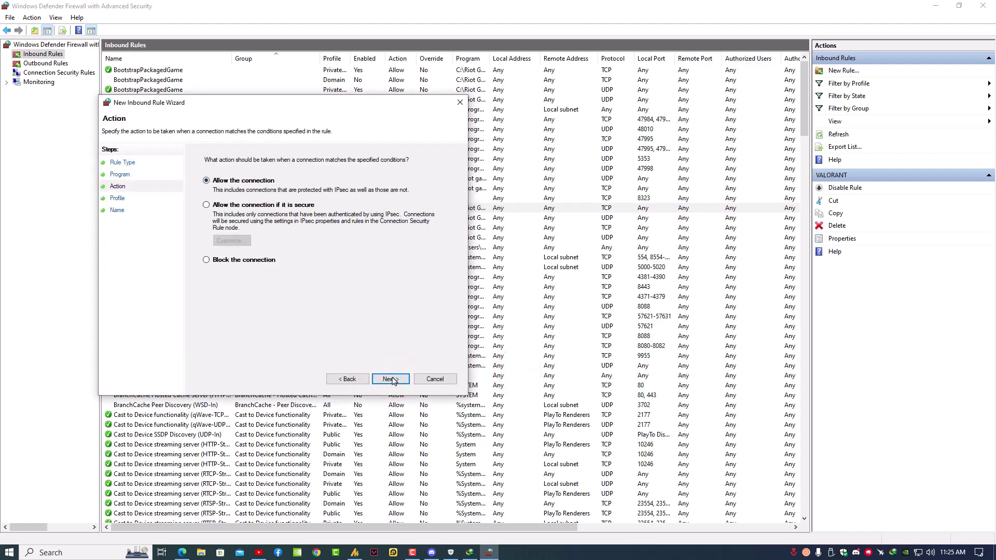
click(392, 380)
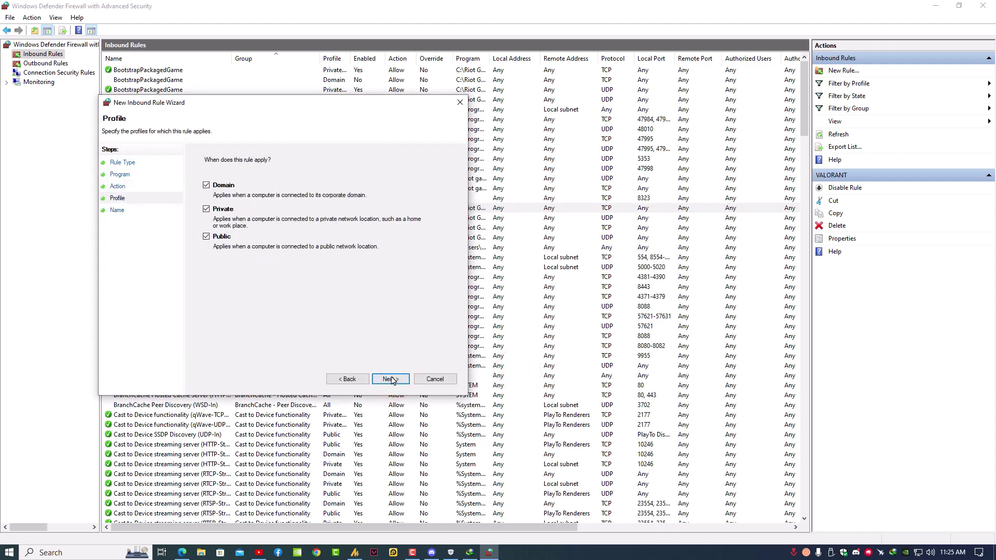
click(391, 380)
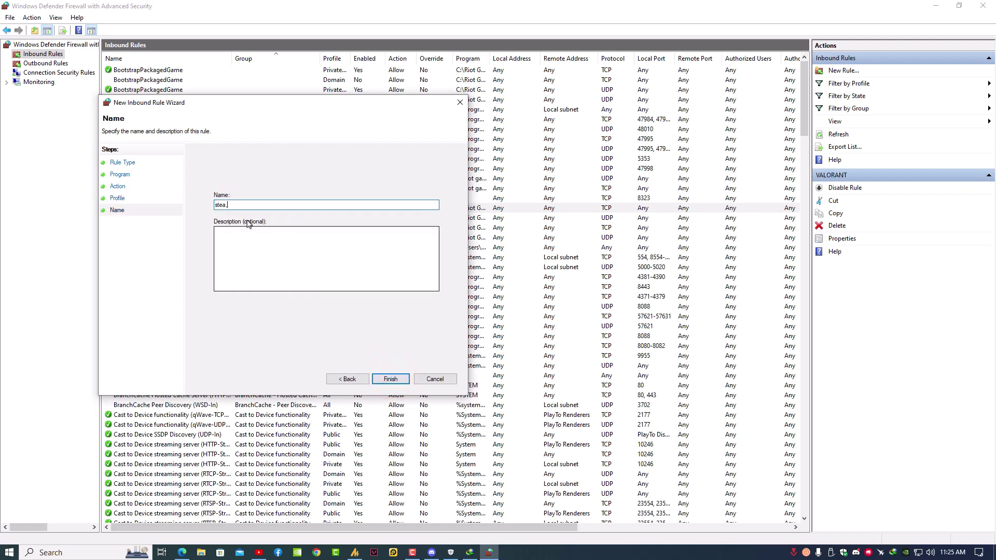
click(272, 248)
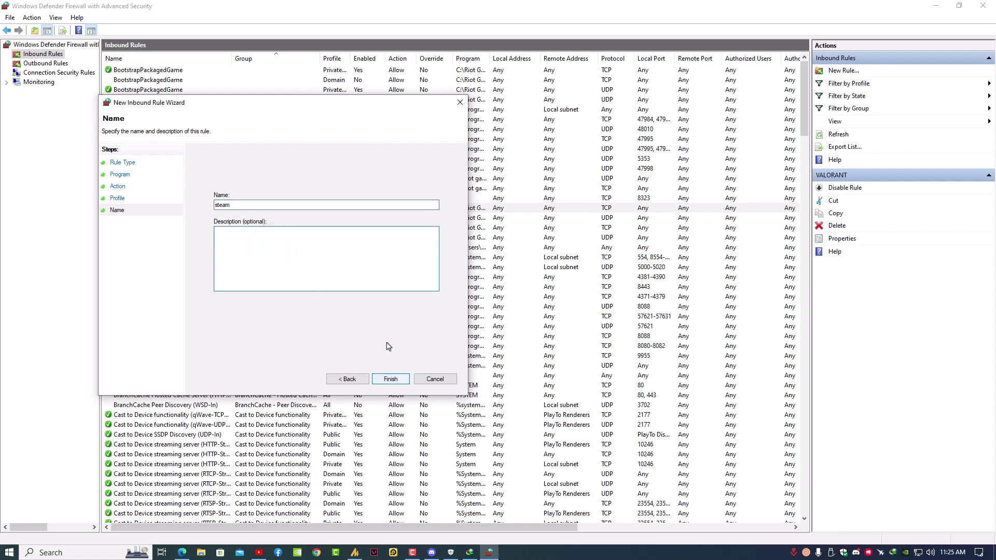
click(433, 378)
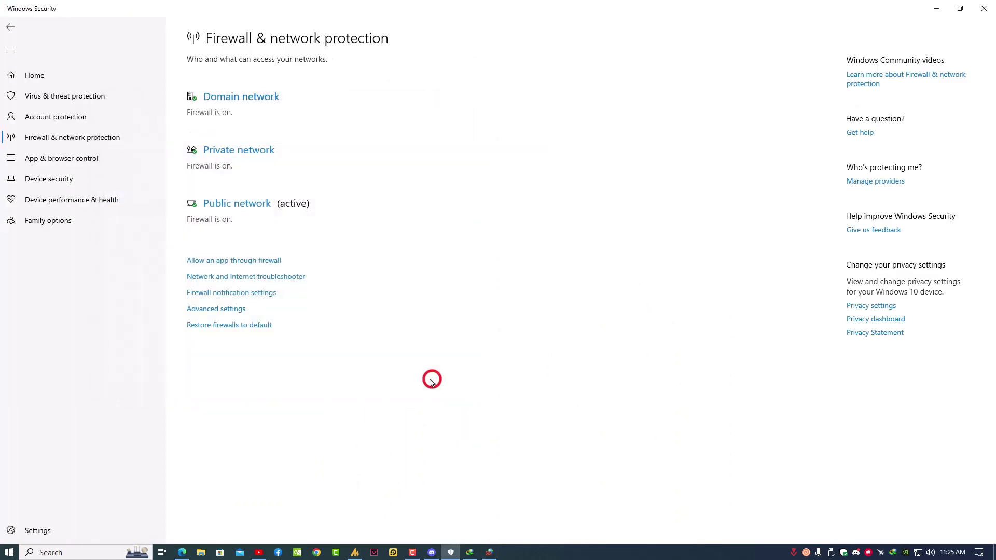
Open the first VALORANT inbound rule's properties and close them with Allow the connection kept
click(228, 310)
click(132, 200)
click(134, 208)
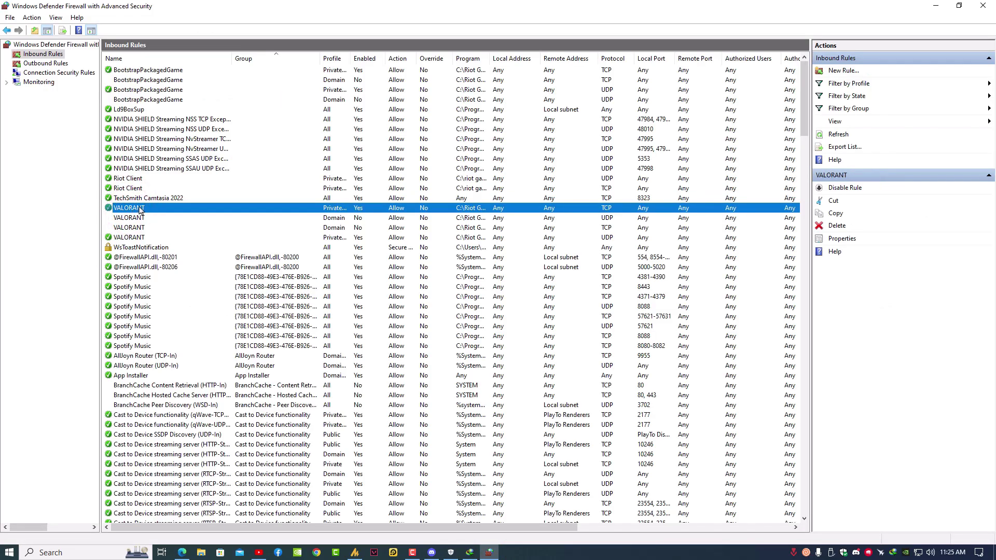
double_click(136, 209)
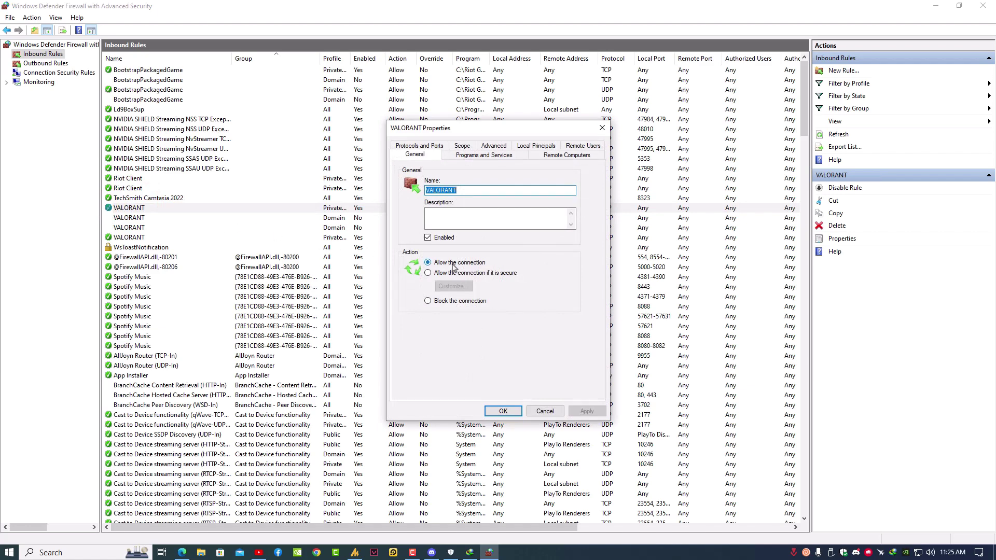
click(473, 263)
click(503, 411)
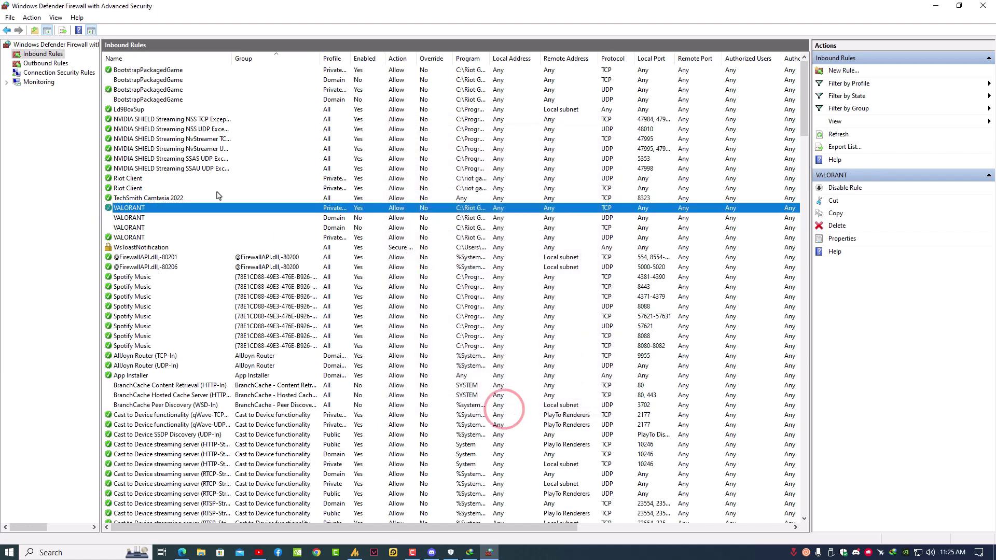
View Outbound Rules, then close the firewall console and Windows Security
click(49, 64)
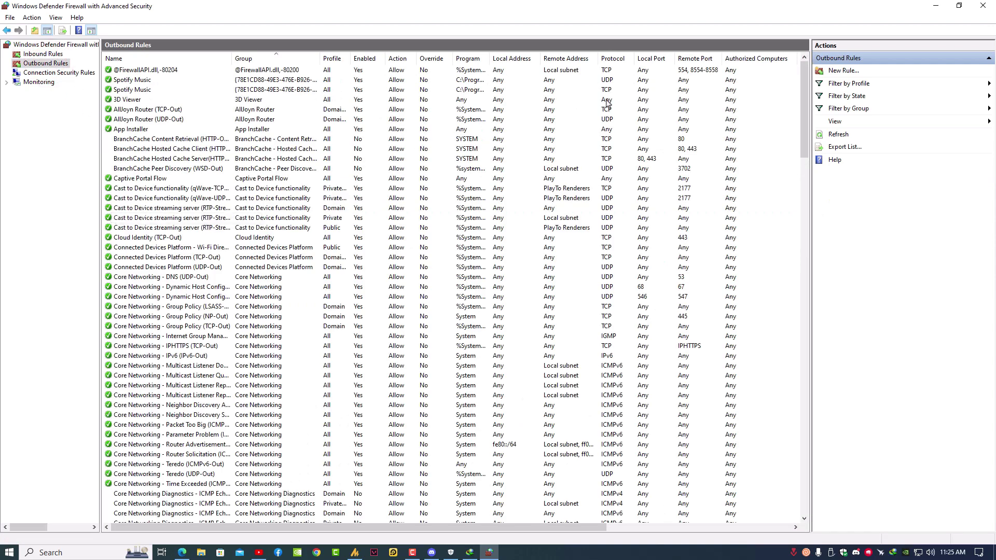
click(983, 5)
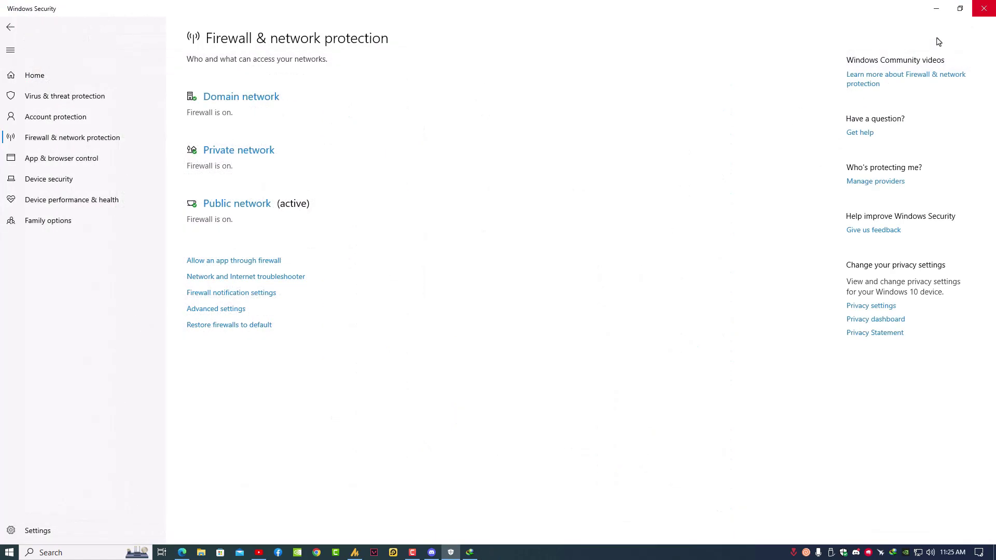
click(984, 12)
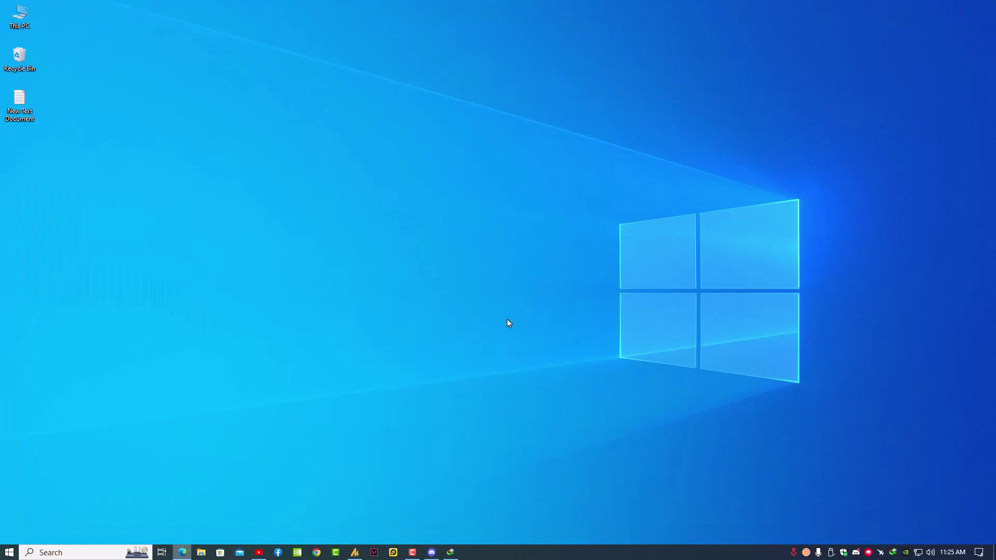
Bring Edge with the Steam Error Code fix video to the front
mouse_move(183, 552)
click(191, 521)
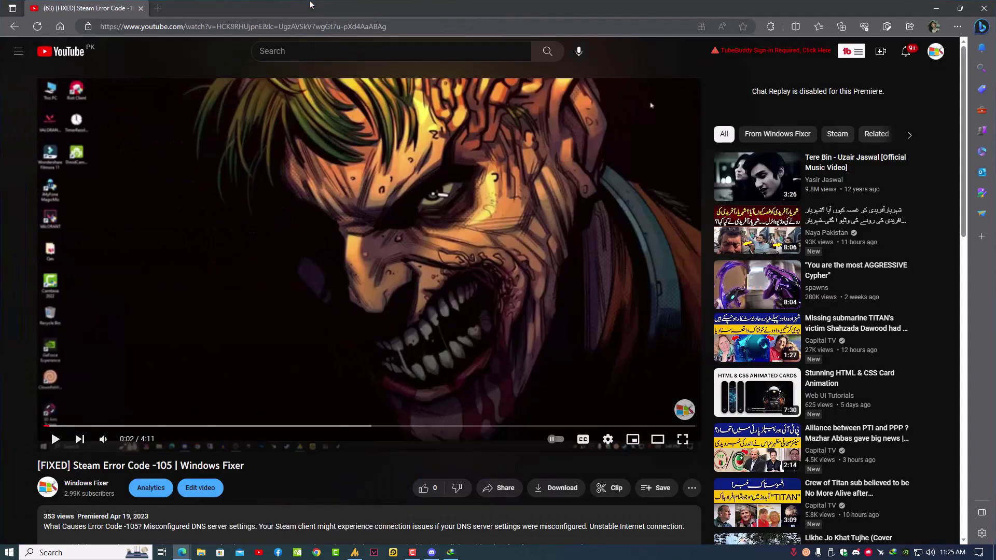
scroll(369, 311, down, 4)
drag(72, 237, 199, 239)
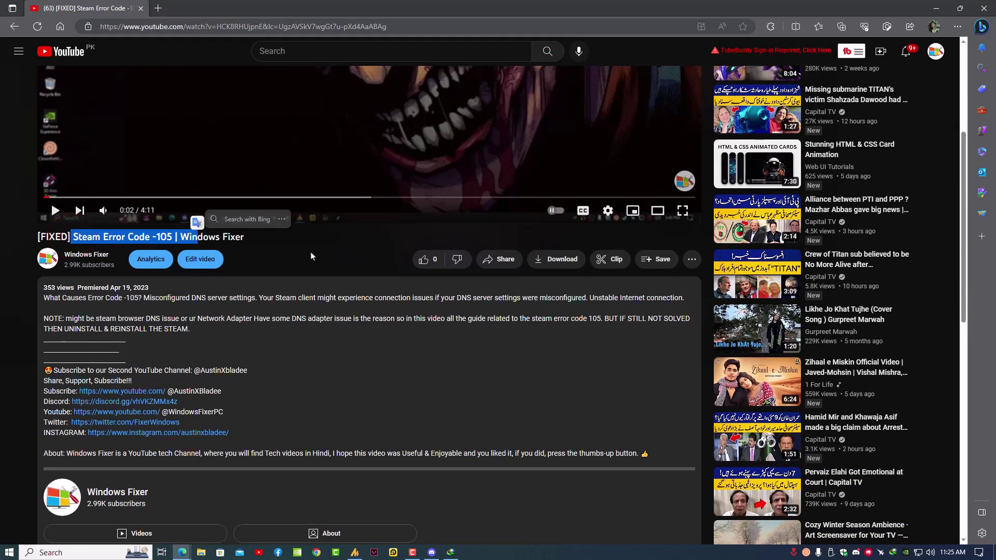
Scroll down to the comments and read the pinned network-reset tip
scroll(254, 272, down, 2)
scroll(252, 274, down, 5)
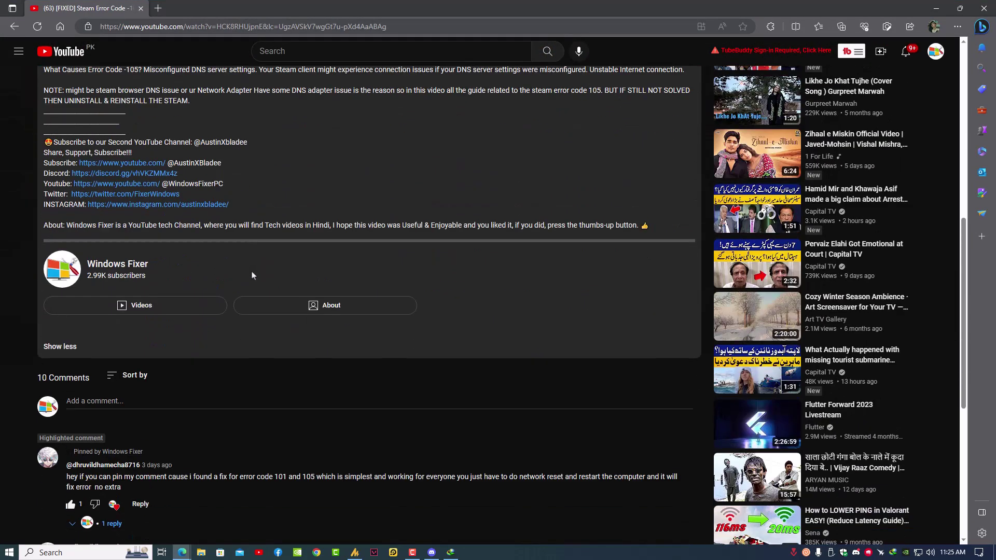
scroll(252, 274, up, 4)
scroll(252, 275, up, 5)
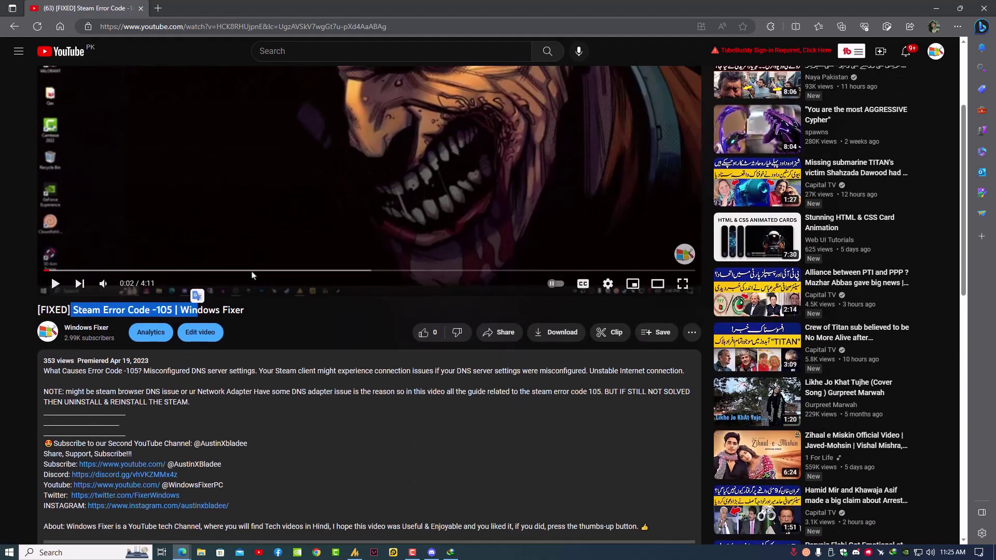
scroll(251, 273, down, 7)
scroll(251, 274, down, 5)
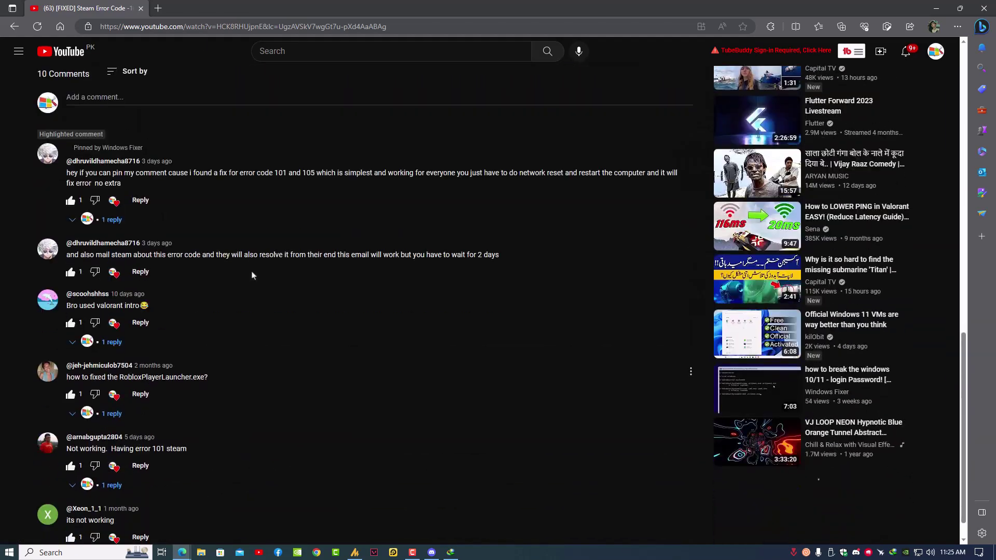
scroll(251, 276, up, 1)
scroll(234, 265, down, 1)
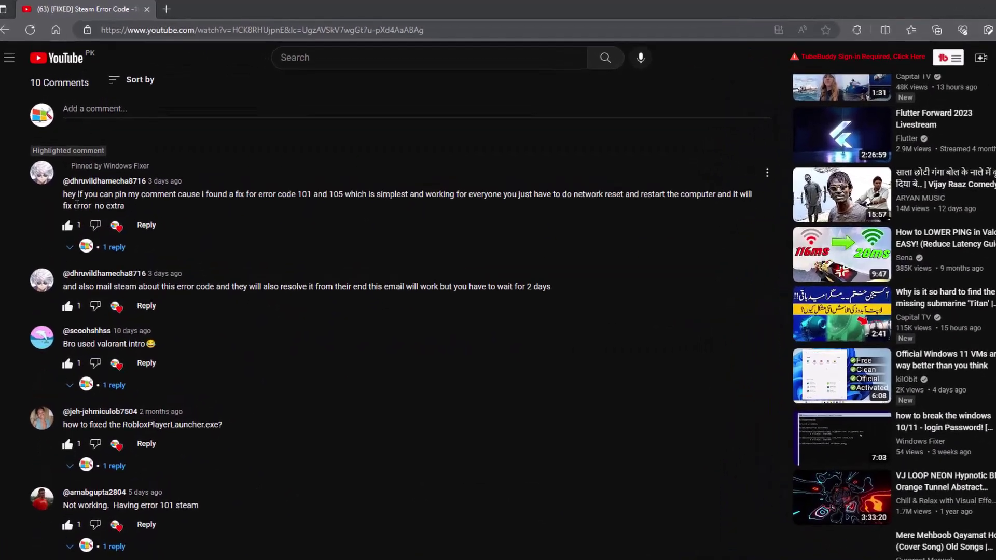
drag(66, 172, 102, 172)
click(118, 177)
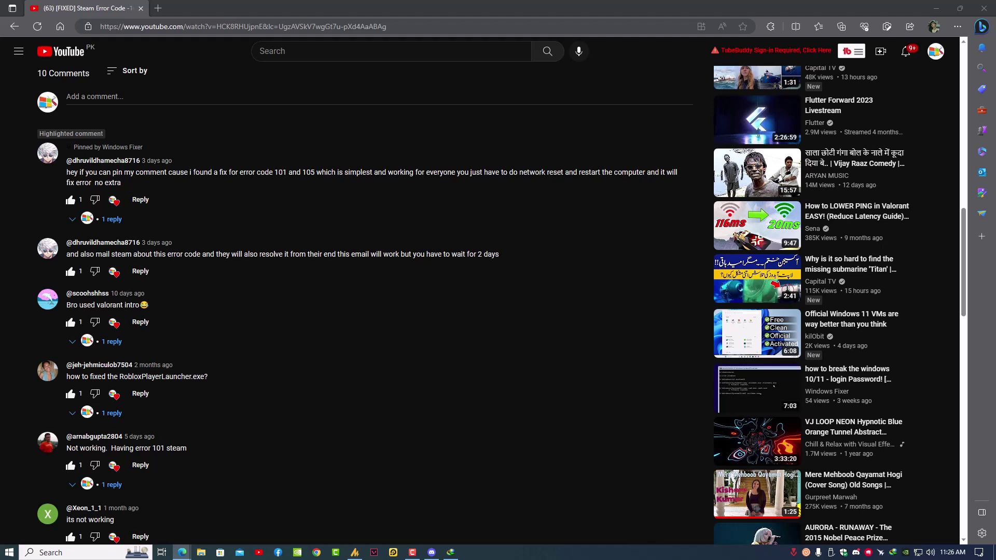
Close Edge and go through Settings > Network & Internet to the Network reset page
click(983, 7)
click(6, 552)
mouse_move(12, 529)
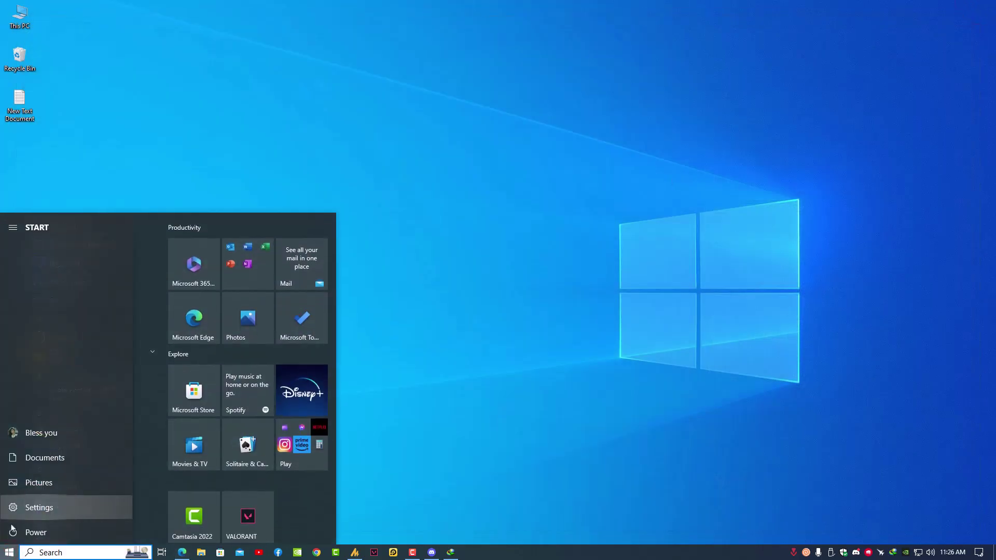
click(62, 508)
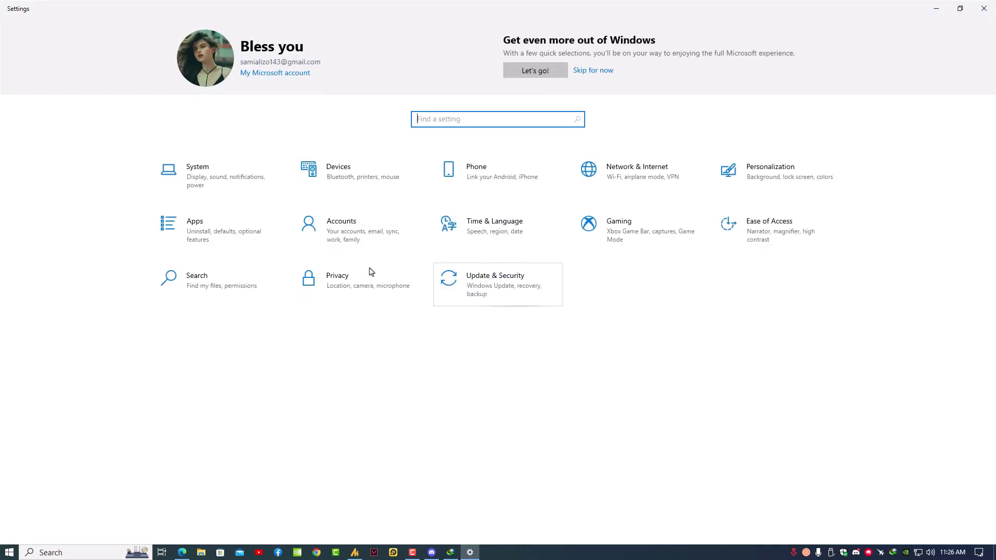
click(617, 174)
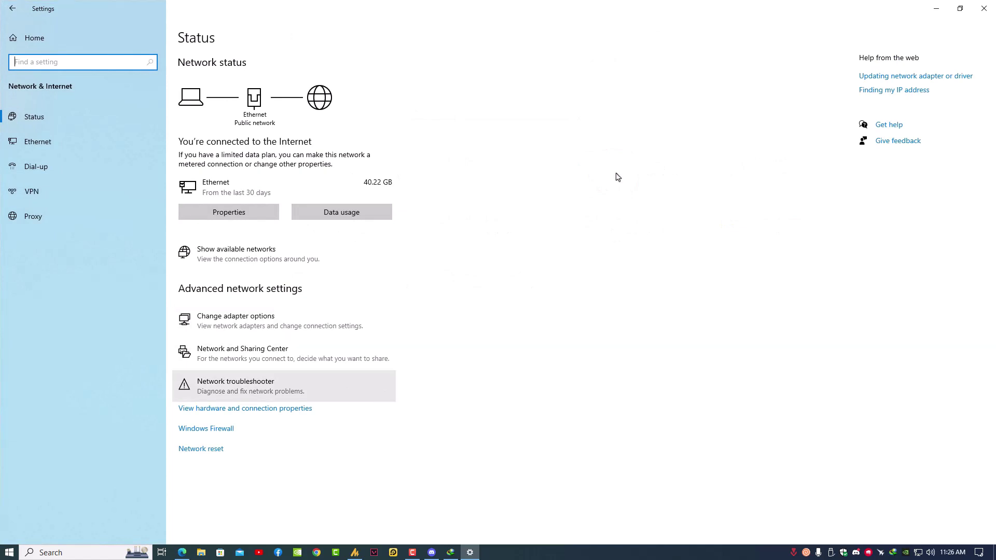
click(212, 449)
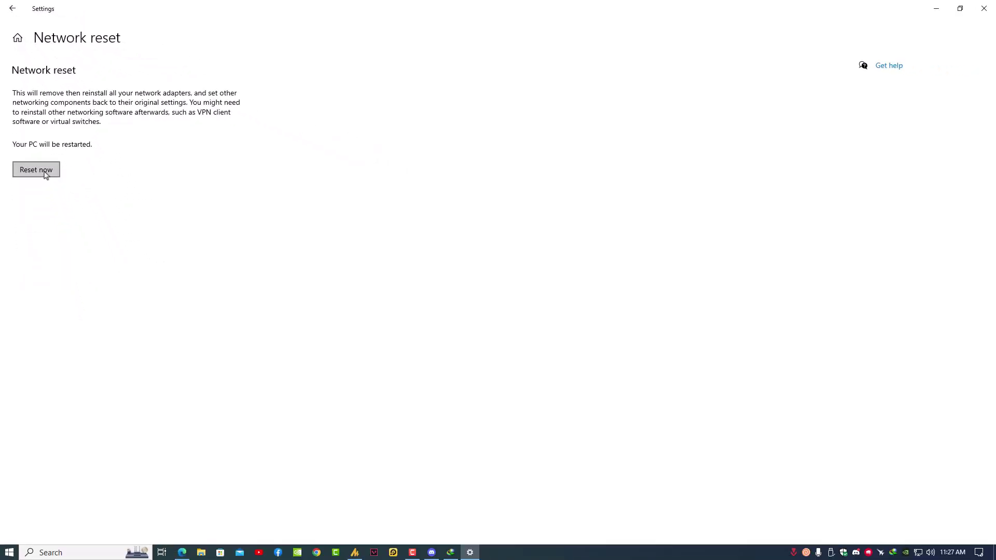
Close the Settings window without running the network reset
click(983, 8)
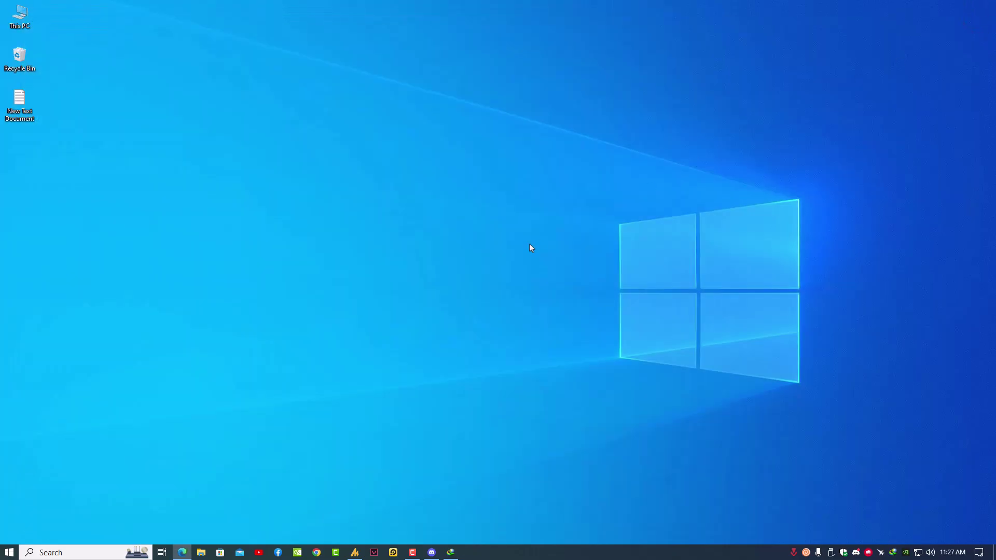